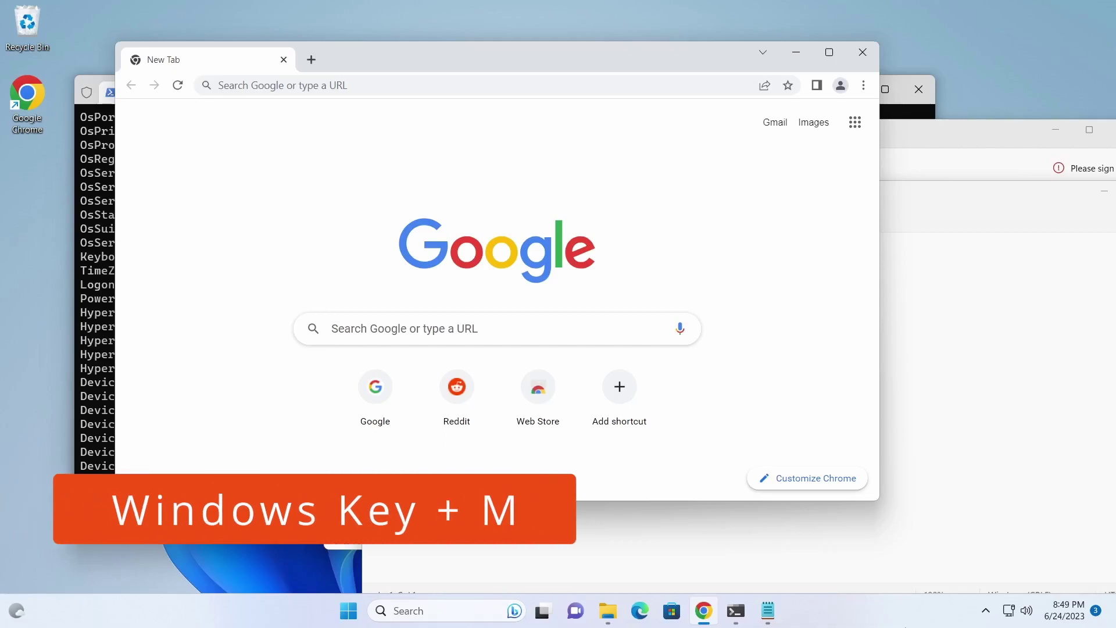
Step: Minimize every open window at once with Windows key + M to reveal the desktop icons
key(super+m)
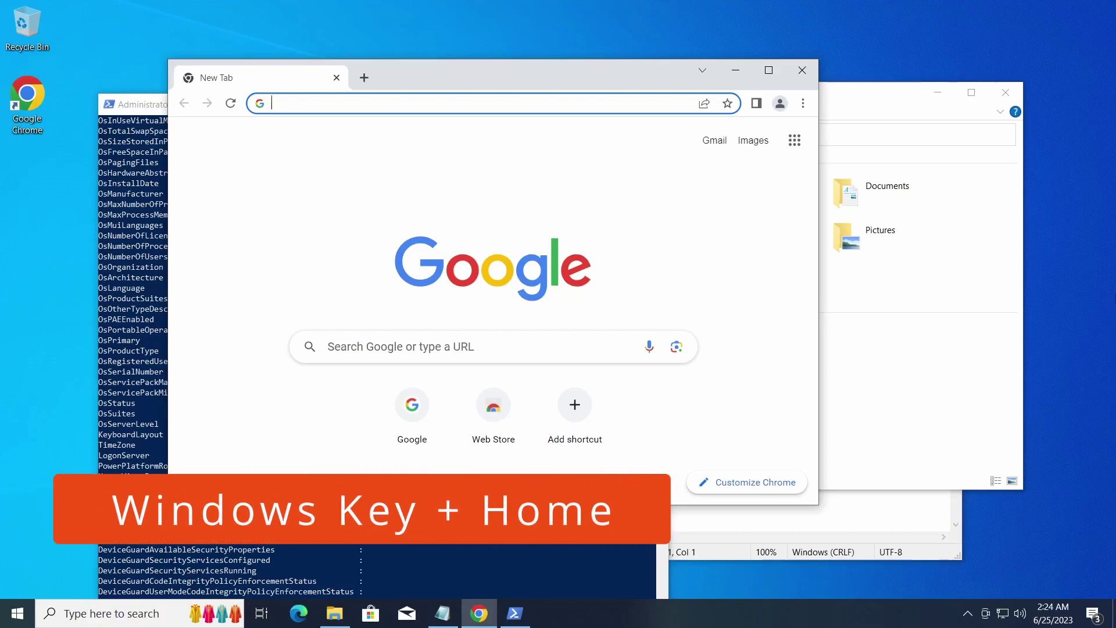
Step: Minimize all windows except the active Chrome New Tab window using Windows key + Home
key(super+Home)
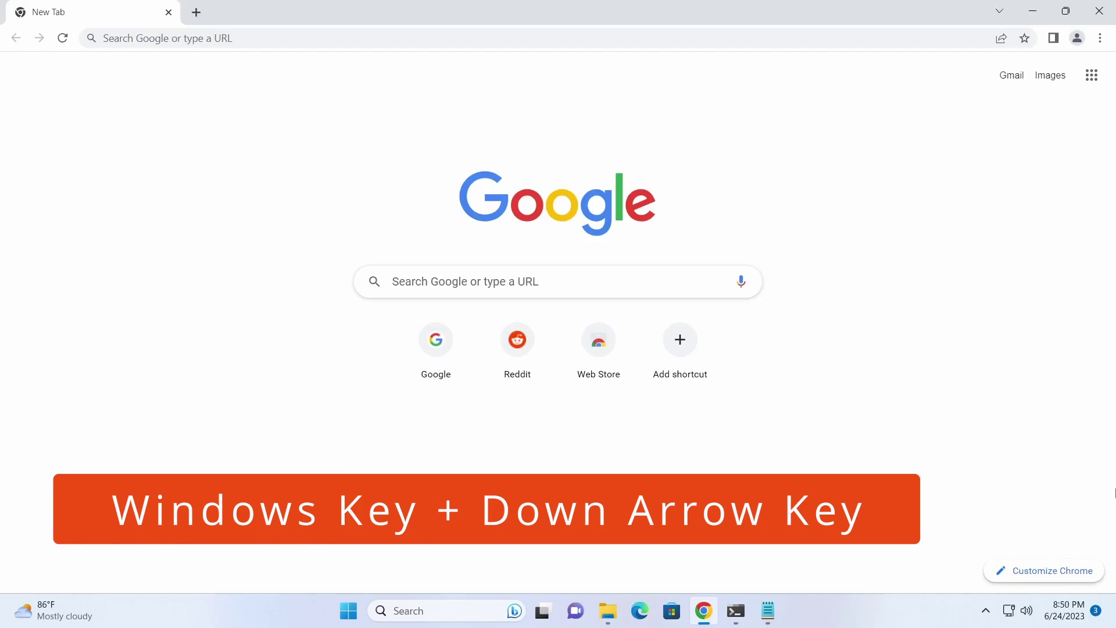
key(super+Down)
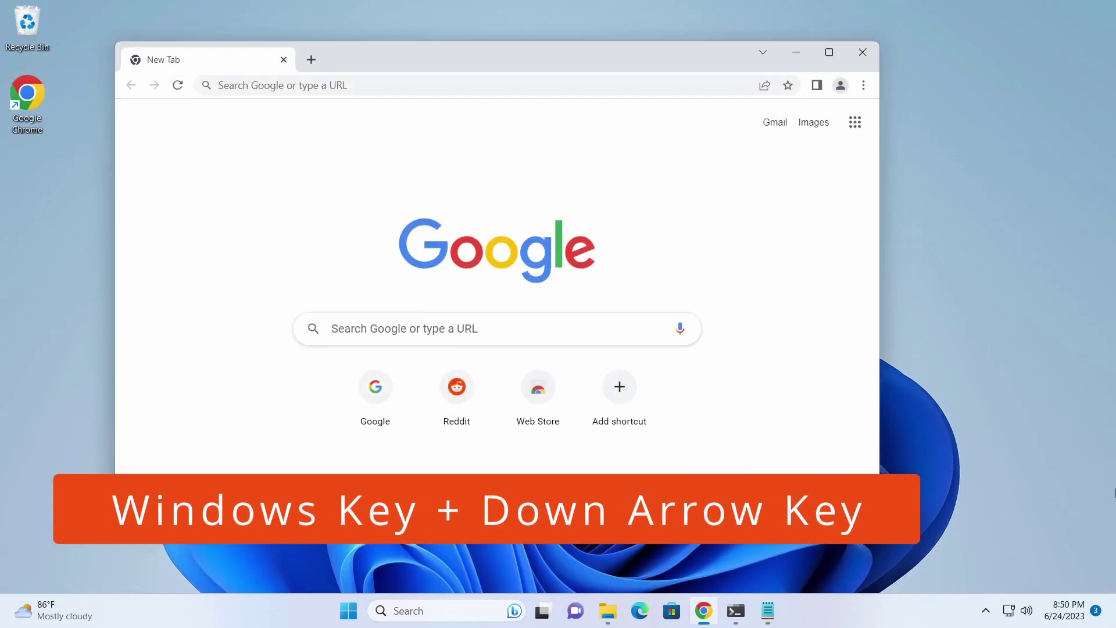
key(super+Down)
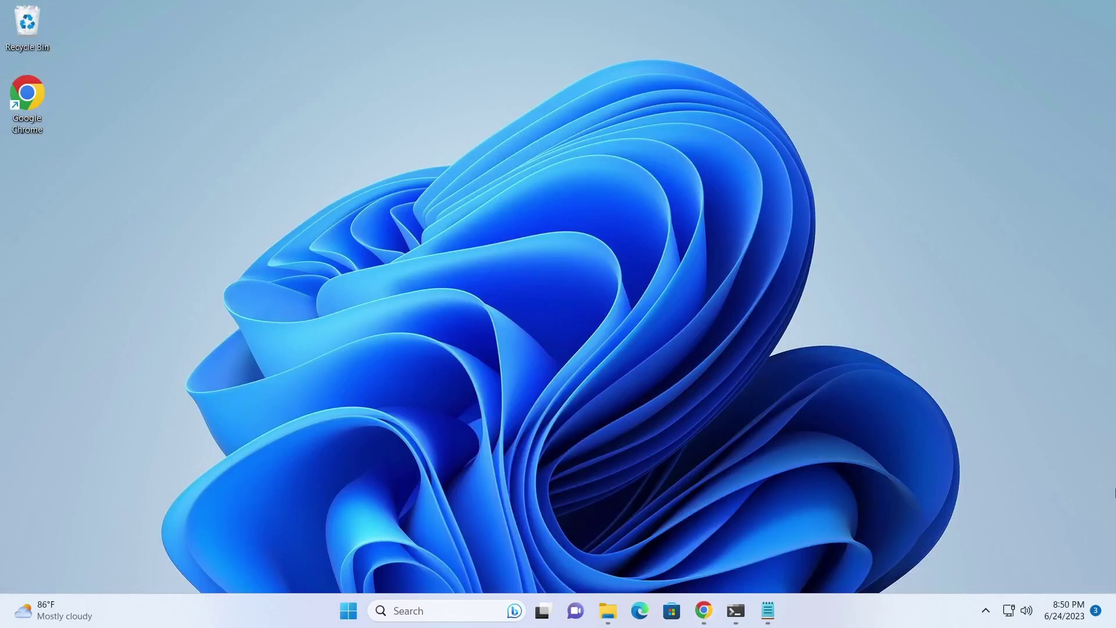
key(super+Up)
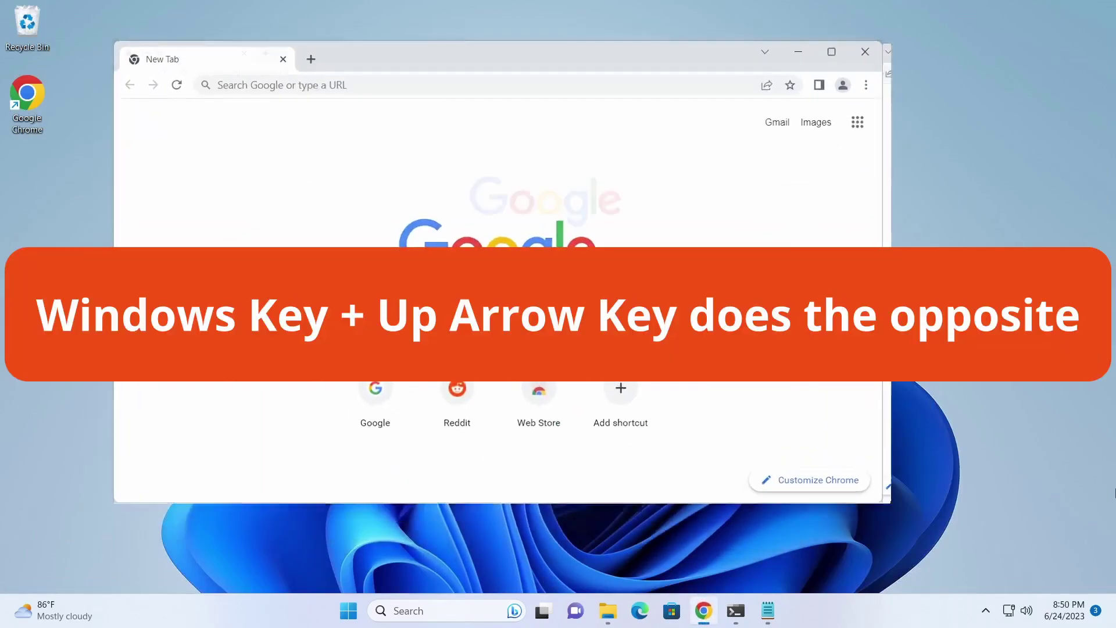
key(super+Up)
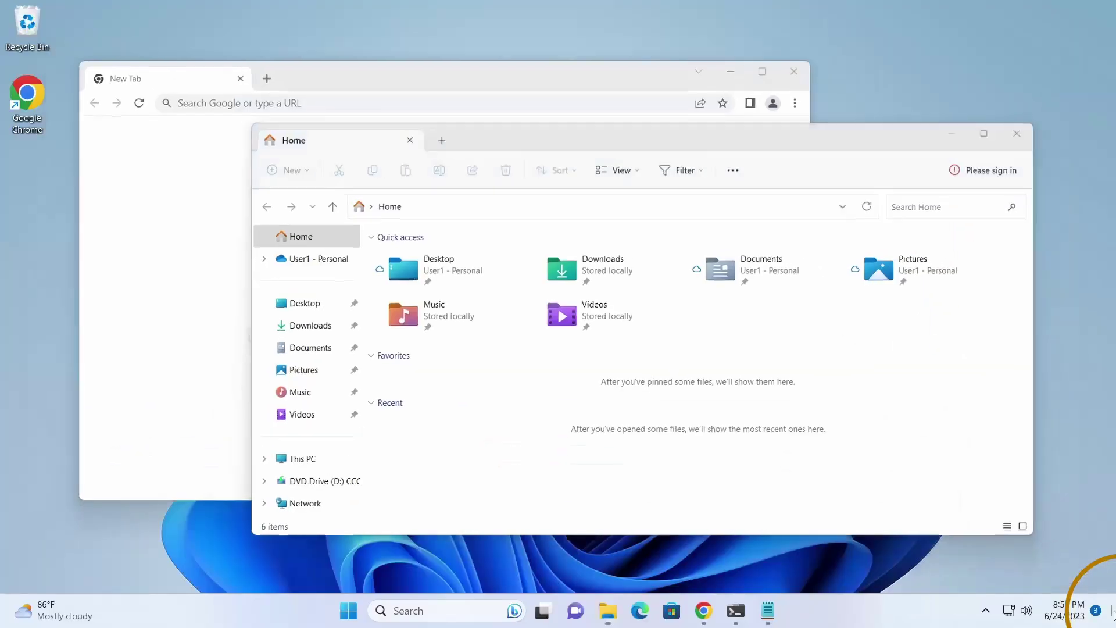
Step: Use the taskbar's far-right Show desktop strip to hide all windows on Windows 11 and Windows 10
click(1114, 615)
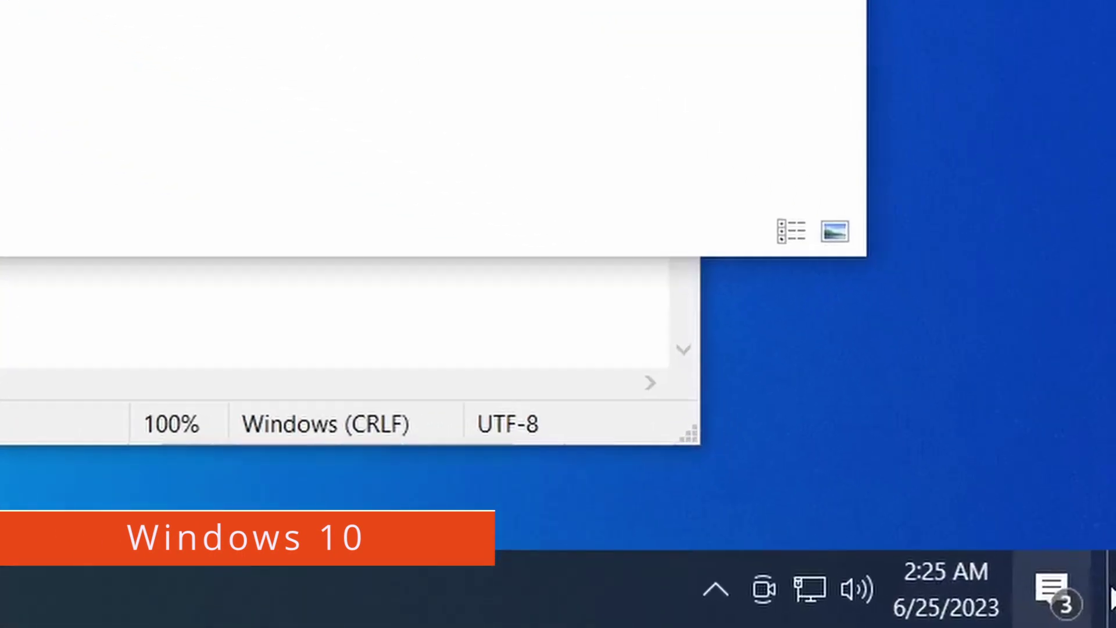
click(1115, 600)
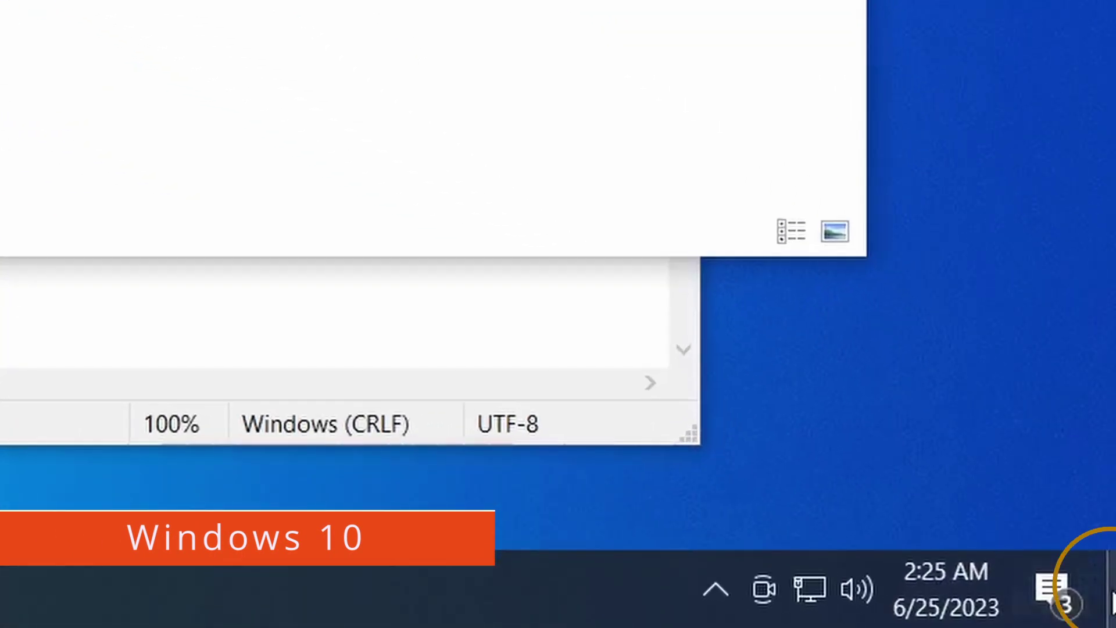